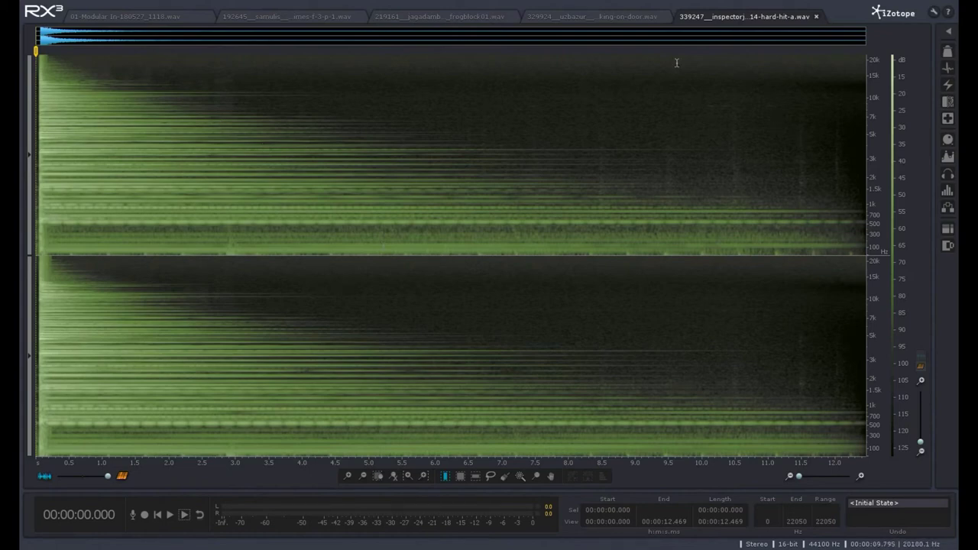
Step: Replay the hard-hit recording three times, then audition the door-knock recording
{"action": "left_click", "coordinate": [170, 515]}
{"action": "left_click", "coordinate": [169, 516]}
{"action": "left_click", "coordinate": [169, 515]}
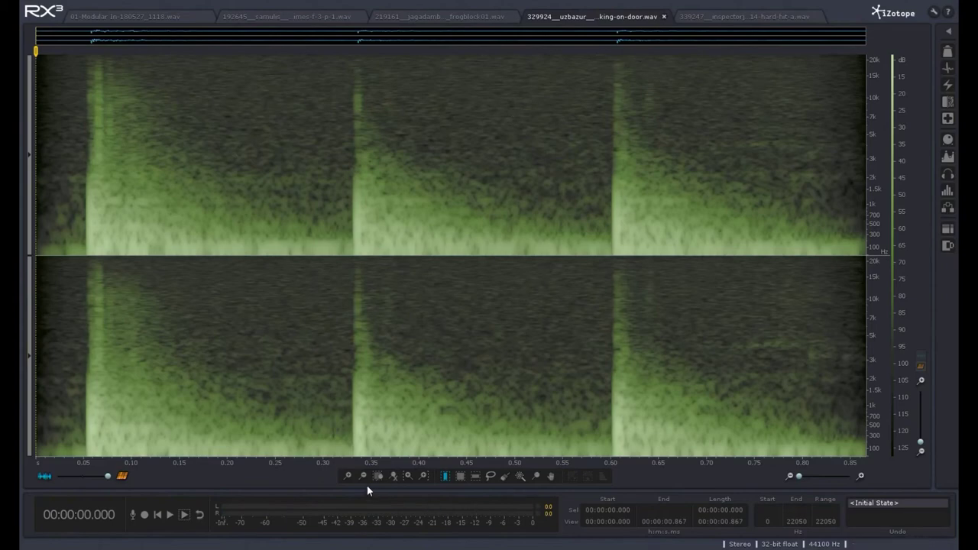
{"action": "left_click", "coordinate": [171, 516]}
Step: Replay the door-knock, then switch to frogblock01.wav and play its short knock six times
{"action": "left_click", "coordinate": [170, 516]}
{"action": "left_click", "coordinate": [458, 15]}
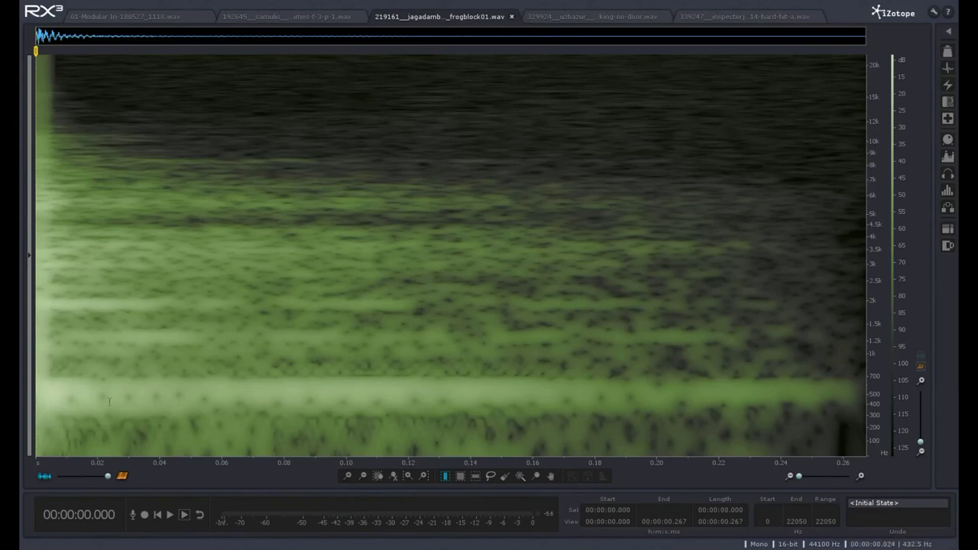
{"action": "left_click", "coordinate": [170, 515]}
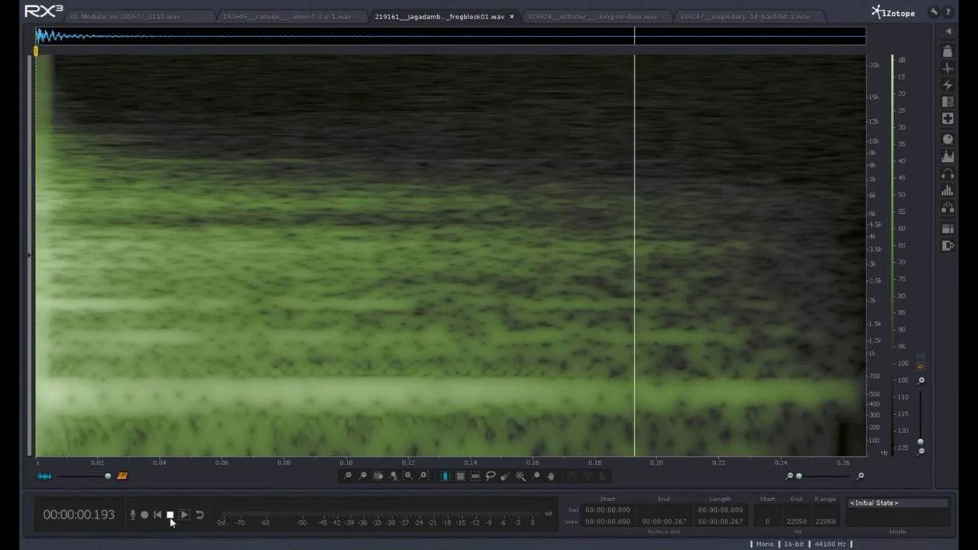
{"action": "left_click", "coordinate": [169, 515]}
{"action": "left_click", "coordinate": [169, 515]}
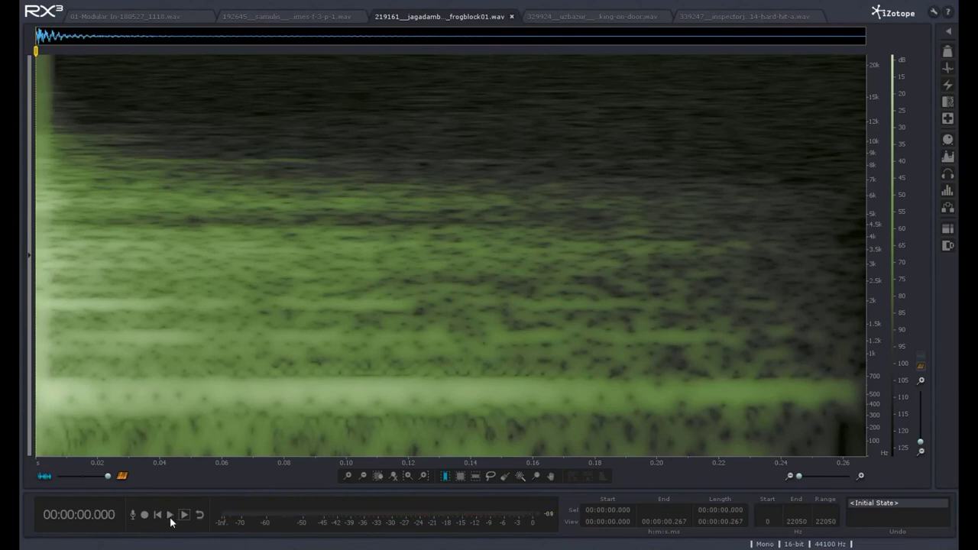
{"action": "left_click", "coordinate": [170, 516]}
{"action": "left_click", "coordinate": [170, 516]}
{"action": "left_click", "coordinate": [169, 516]}
Step: Replay frogblock twice, then switch to imes-f-3-p-1.wav and play the sustained-partials recording twice
{"action": "left_click", "coordinate": [170, 516]}
{"action": "left_click", "coordinate": [170, 516]}
{"action": "left_click", "coordinate": [286, 17]}
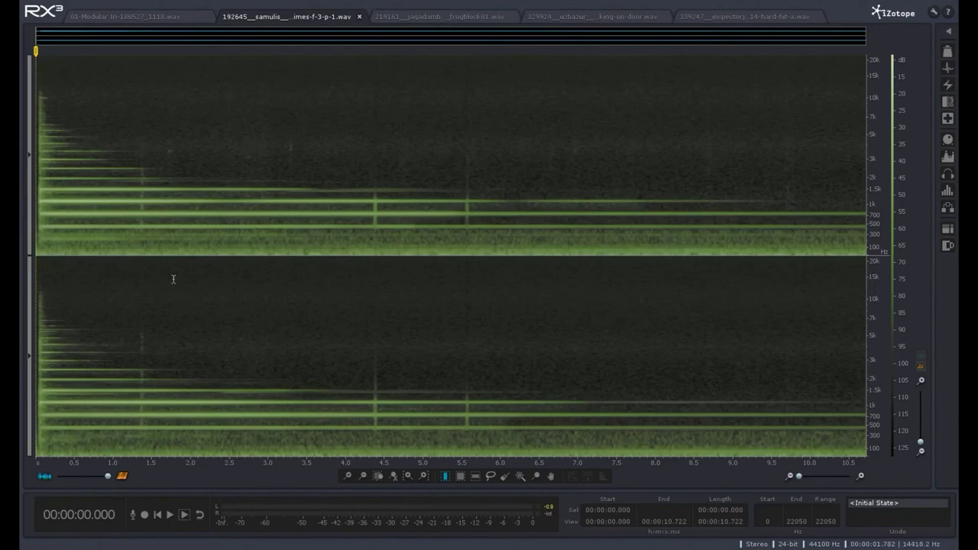
{"action": "left_click", "coordinate": [170, 515]}
{"action": "left_click", "coordinate": [170, 516]}
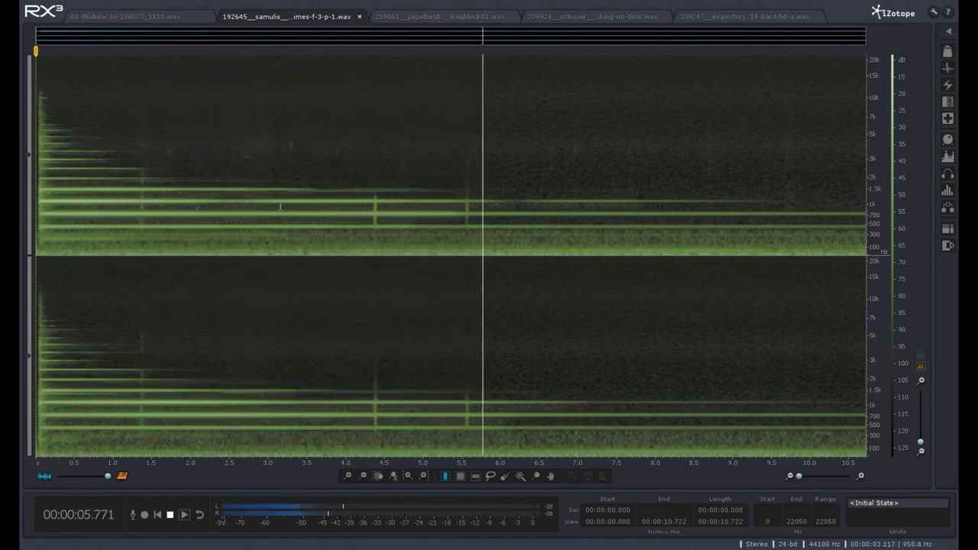
Step: Bring up 01-Modular In-180527_1118.wav and adjust the timeline zoom
{"action": "left_click", "coordinate": [178, 18]}
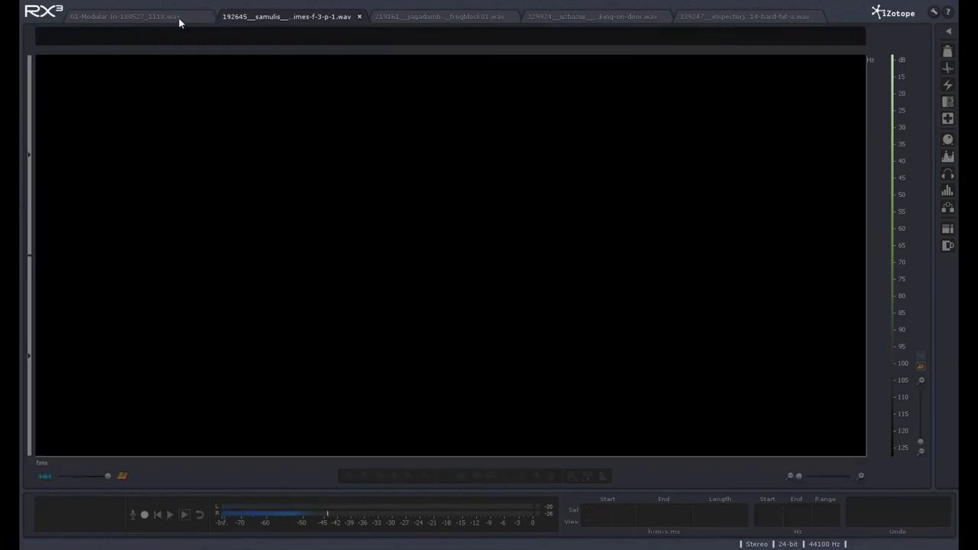
{"action": "scroll", "coordinate": [512, 302], "scroll_direction": "up", "scroll_amount": 6}
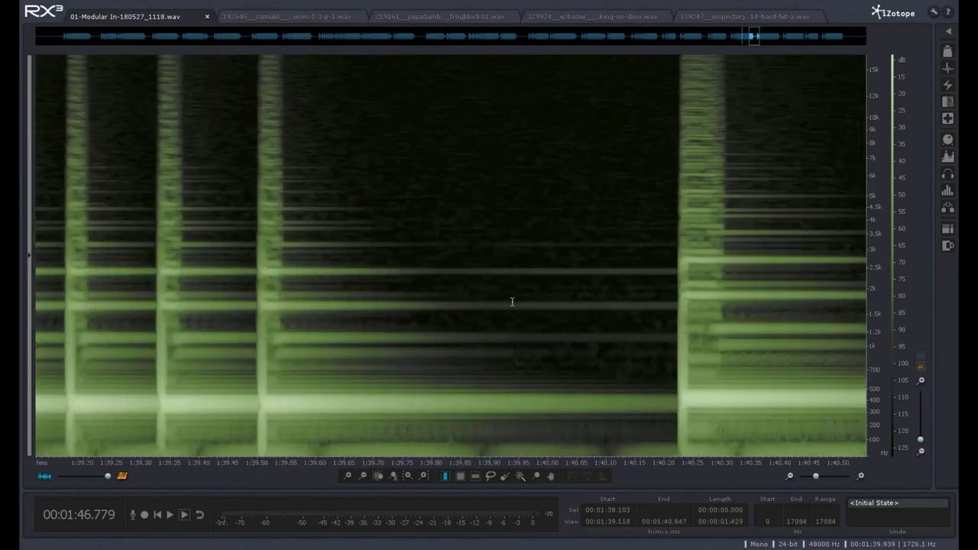
{"action": "scroll", "coordinate": [512, 302], "scroll_direction": "down", "scroll_amount": 5}
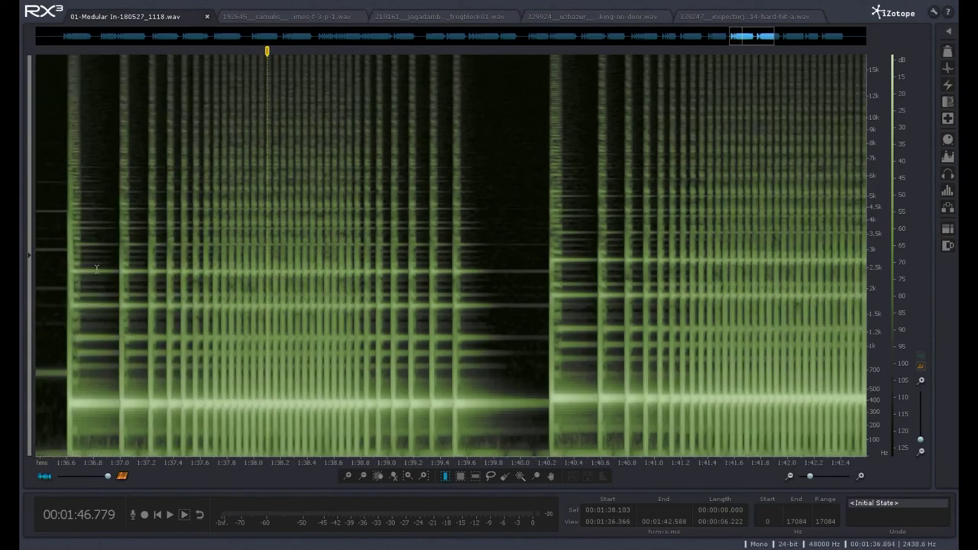
Step: Play the modular recording from 1:36.471, stop, and zoom in toward the note near 1:39.5
{"action": "left_click", "coordinate": [49, 215]}
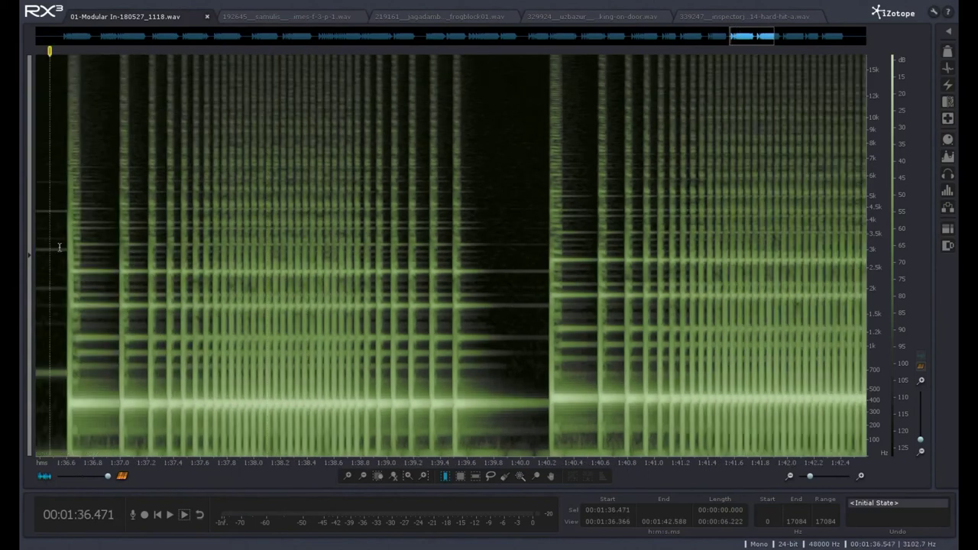
{"action": "left_click", "coordinate": [172, 516]}
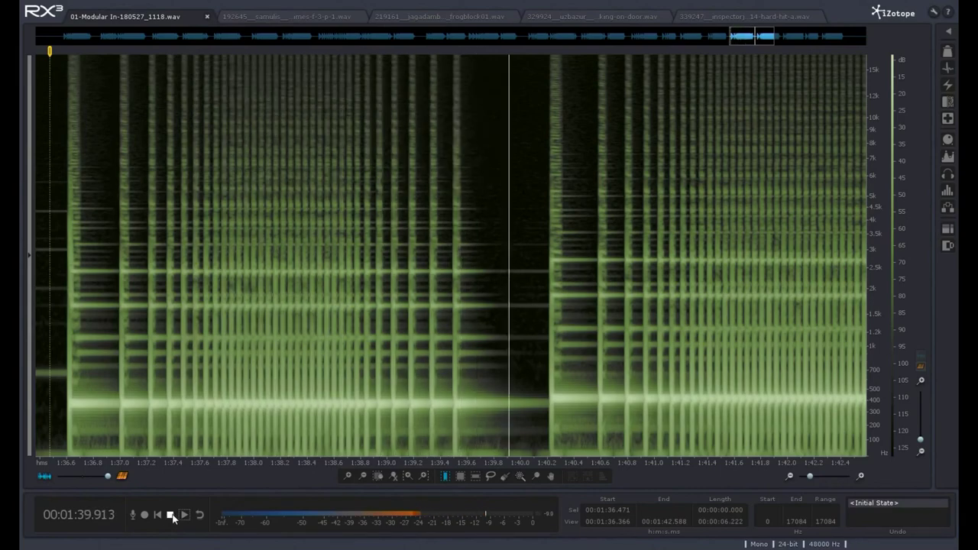
{"action": "left_click", "coordinate": [171, 517]}
{"action": "scroll", "coordinate": [436, 300], "scroll_direction": "up", "scroll_amount": 2}
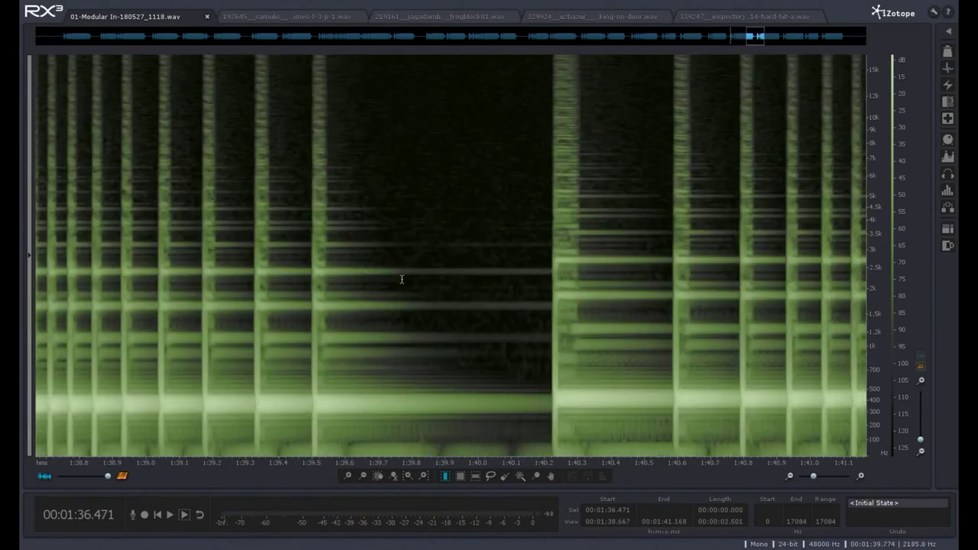
{"action": "scroll", "coordinate": [351, 221], "scroll_direction": "up", "scroll_amount": 2}
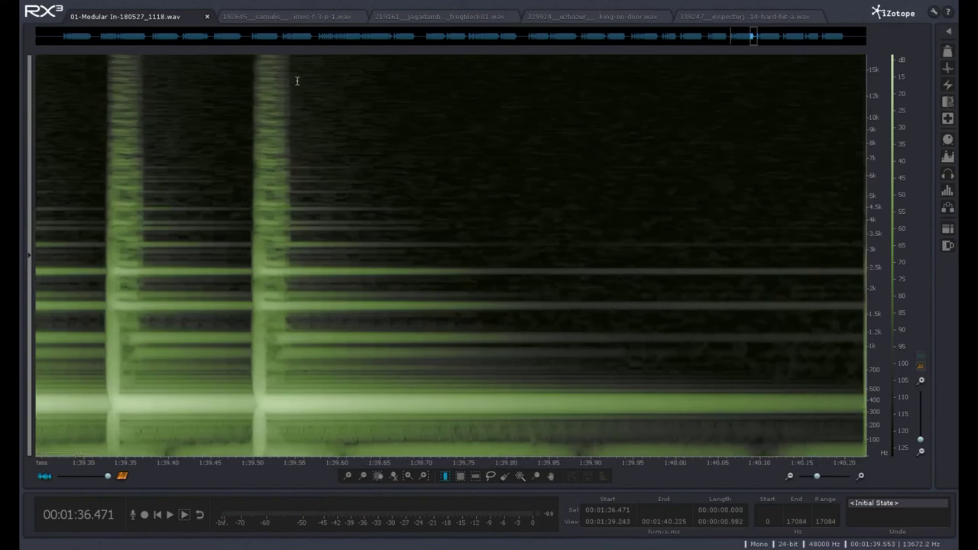
{"action": "scroll", "coordinate": [312, 137], "scroll_direction": "down", "scroll_amount": 1}
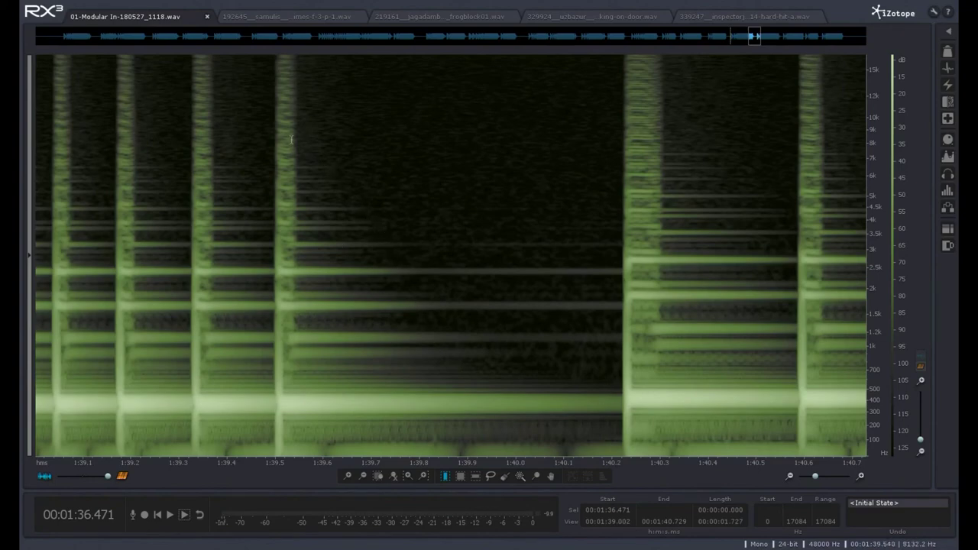
Step: Select the decaying note from 1:39.500 to 1:40.211 and play the selection twice
{"action": "left_click_drag", "start_coordinate": [273, 127], "coordinate": [617, 163]}
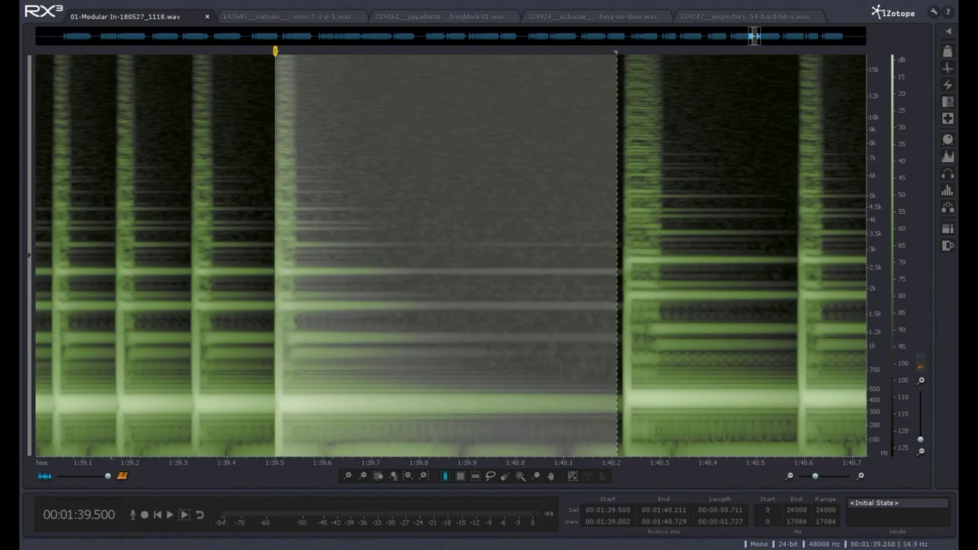
{"action": "left_click", "coordinate": [184, 520]}
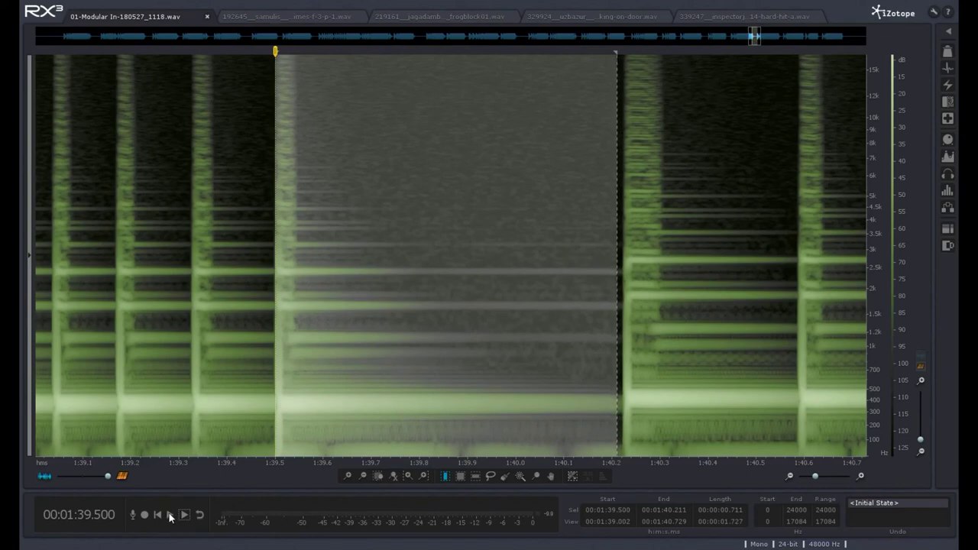
{"action": "left_click", "coordinate": [169, 517]}
Step: Compare with the sustained-partials and frogblock recordings, then replay the modular note selection twice
{"action": "left_click", "coordinate": [286, 16]}
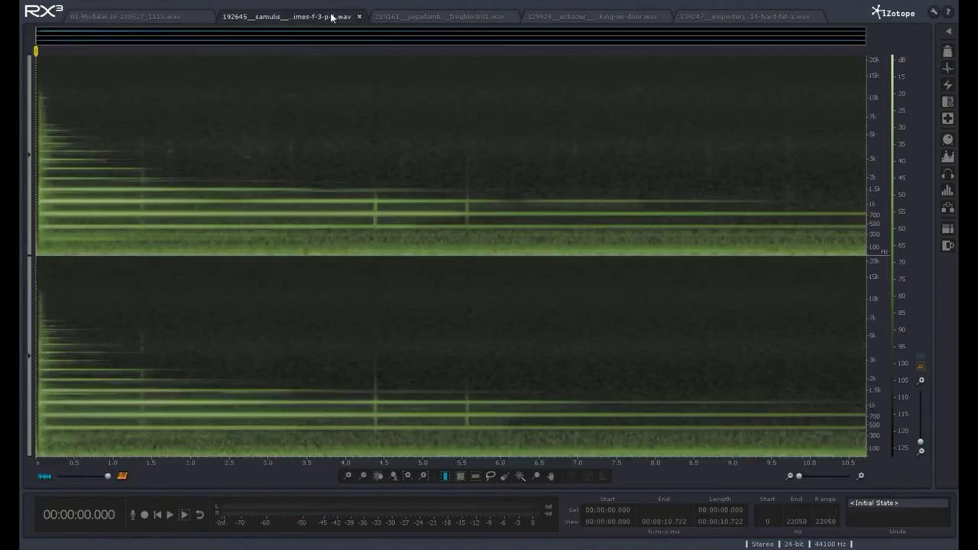
{"action": "left_click", "coordinate": [407, 16]}
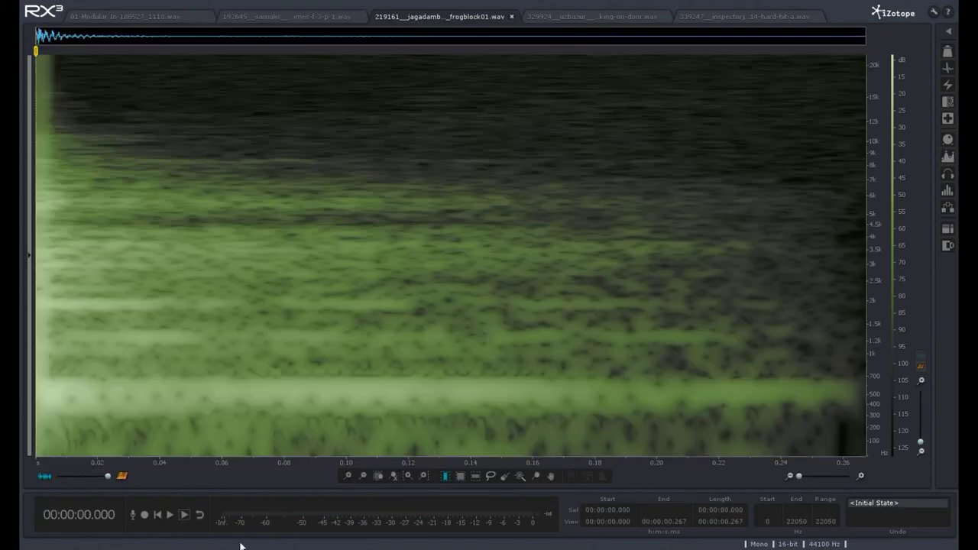
{"action": "left_click", "coordinate": [170, 517]}
{"action": "left_click", "coordinate": [162, 18]}
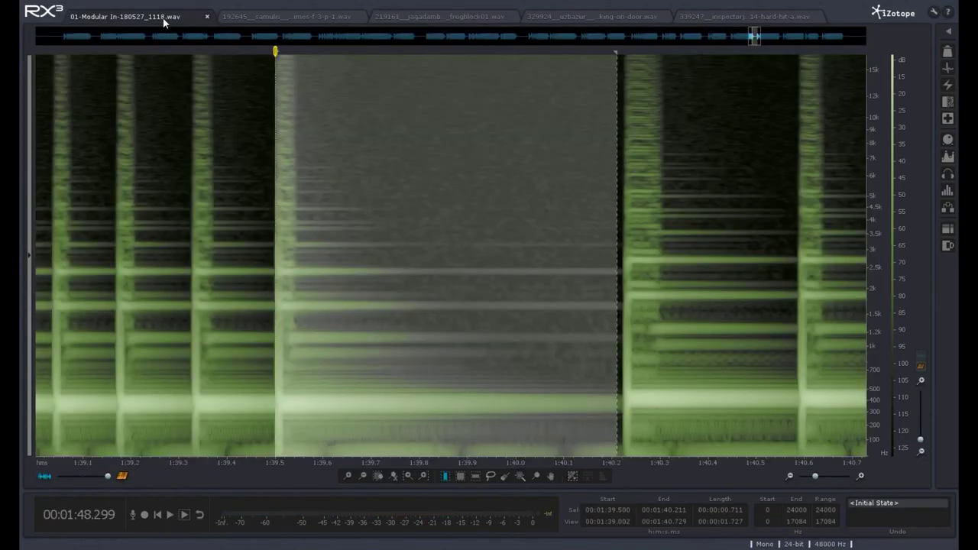
{"action": "left_click", "coordinate": [170, 516]}
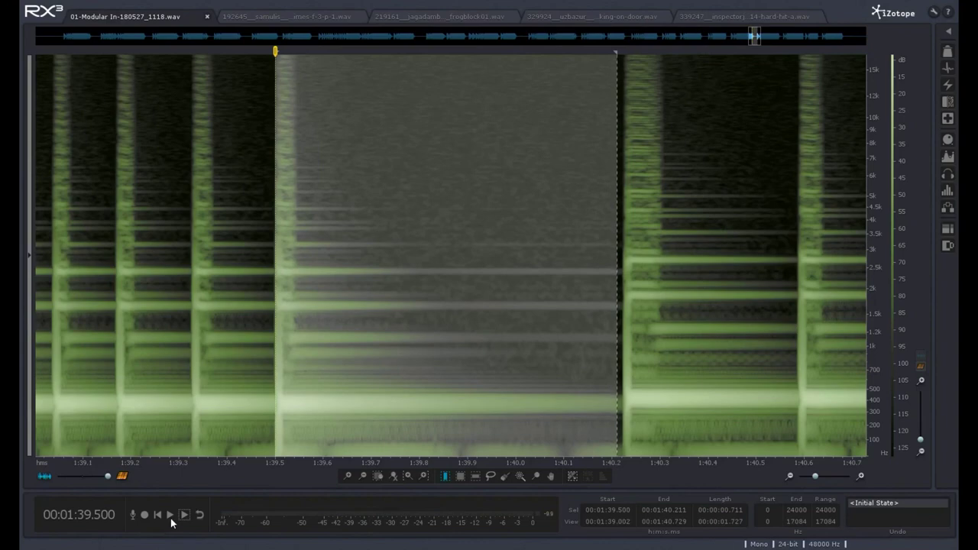
{"action": "left_click", "coordinate": [171, 521]}
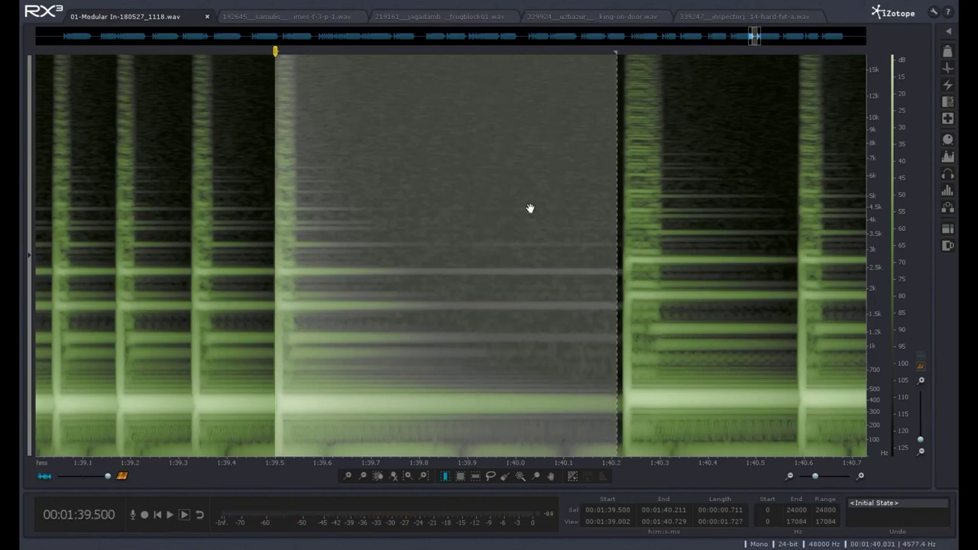